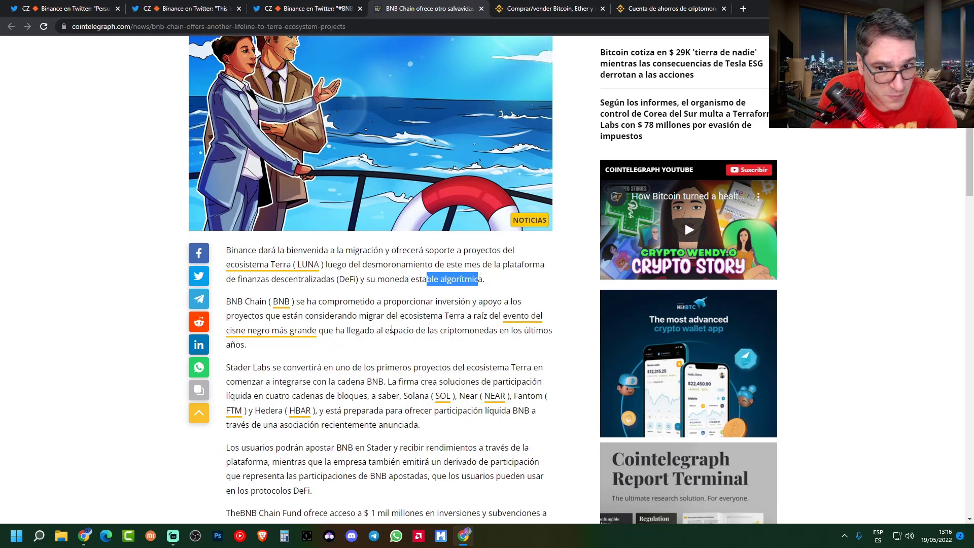
pyautogui.scroll(-1, 391, 329)
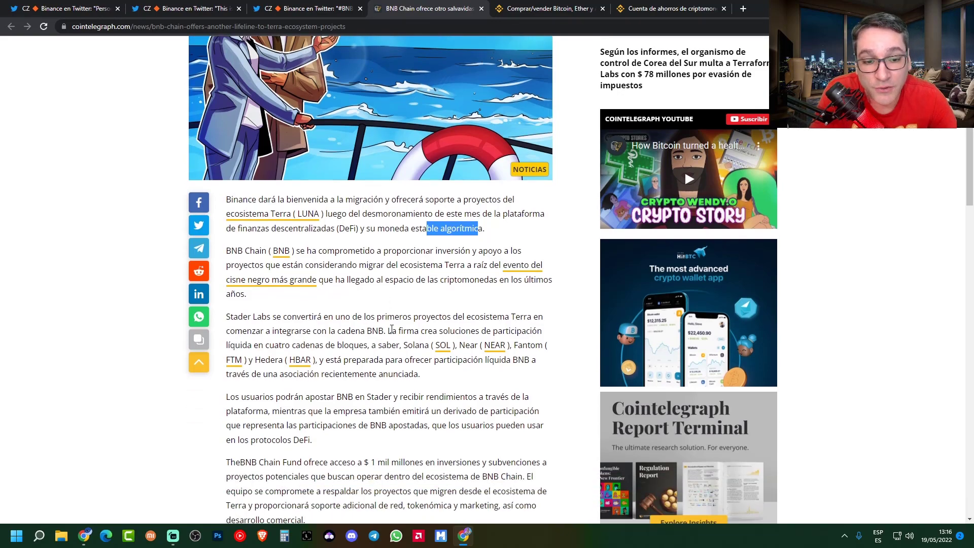
pyautogui.scroll(7, 392, 329)
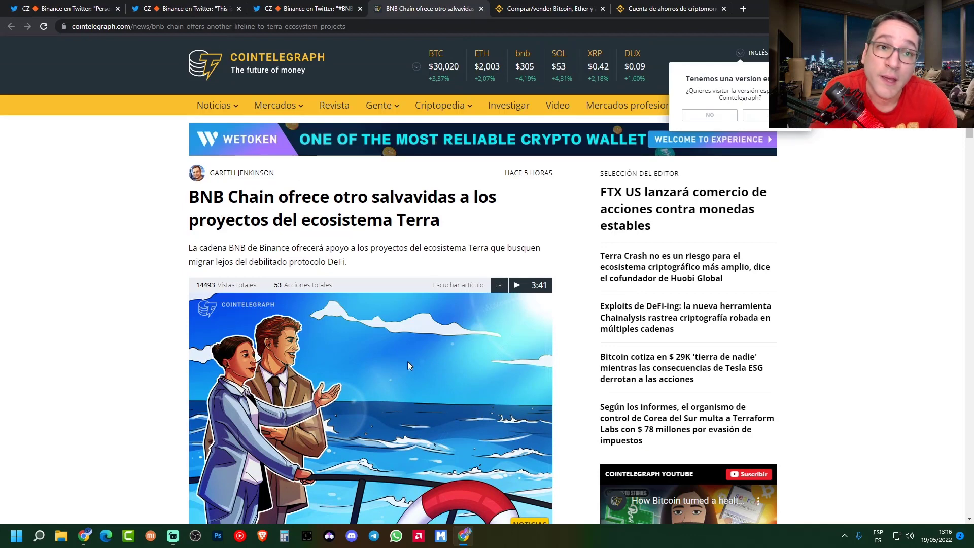
pyautogui.click(651, 8)
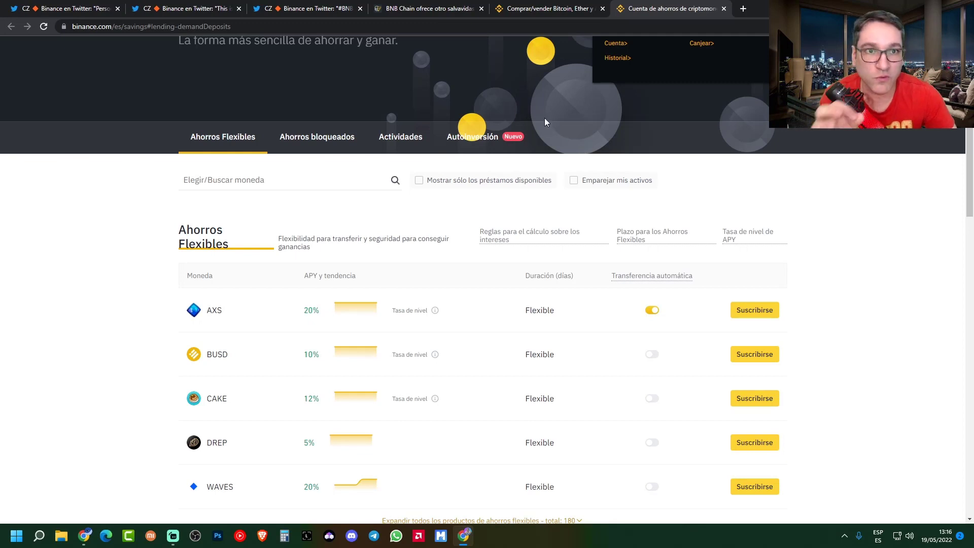
# Step: Open the Binance Earn overview from the Binance home page, dismissing the country suggestion banner and the product tip
pyautogui.click(541, 6)
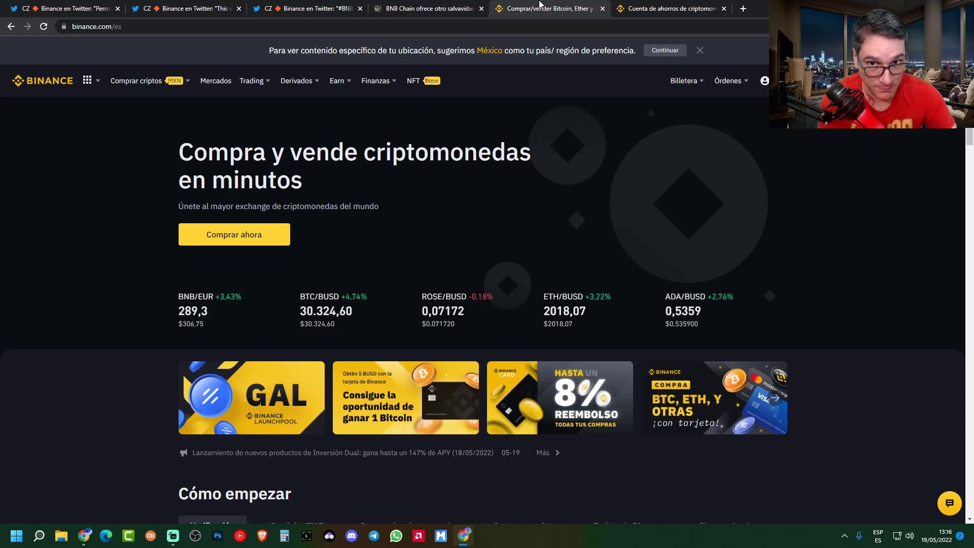
pyautogui.click(700, 51)
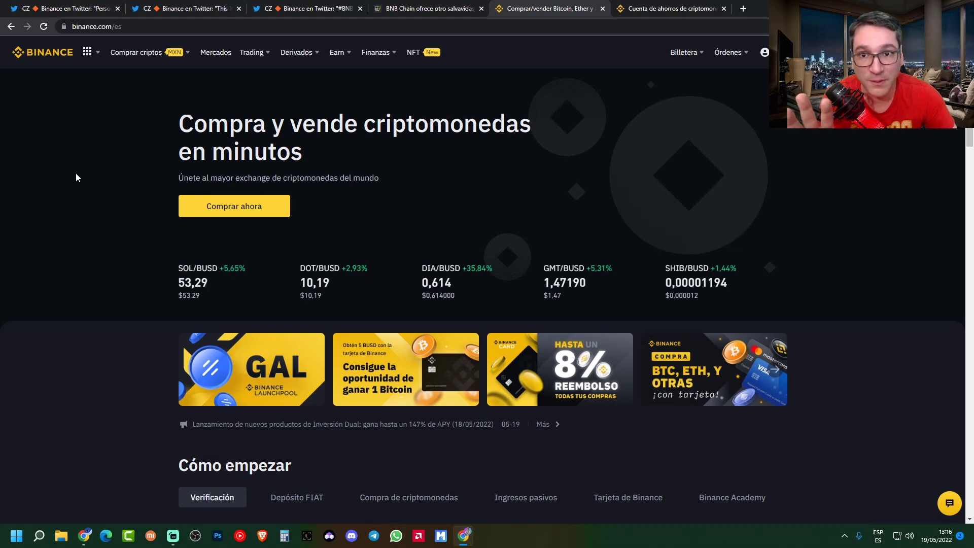
pyautogui.moveTo(339, 59)
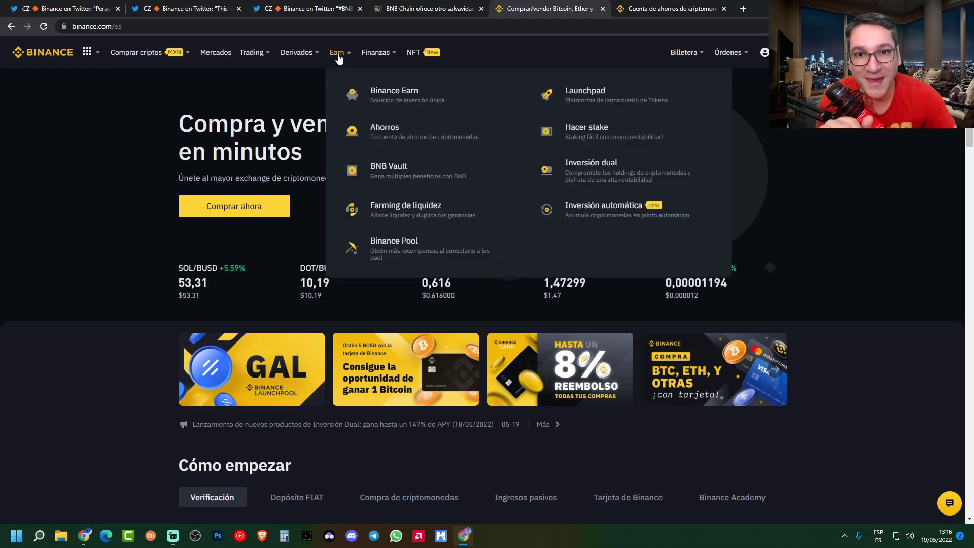
pyautogui.click(392, 96)
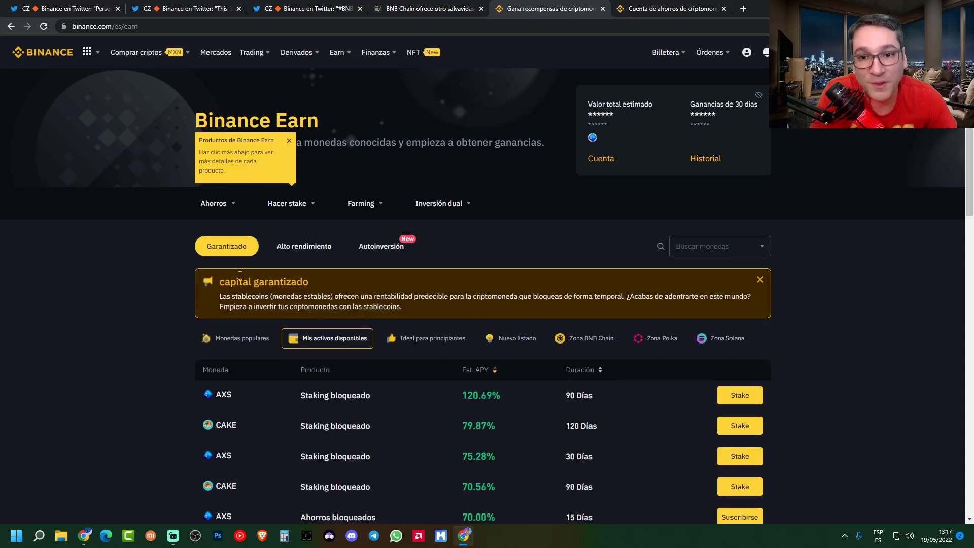
pyautogui.click(289, 141)
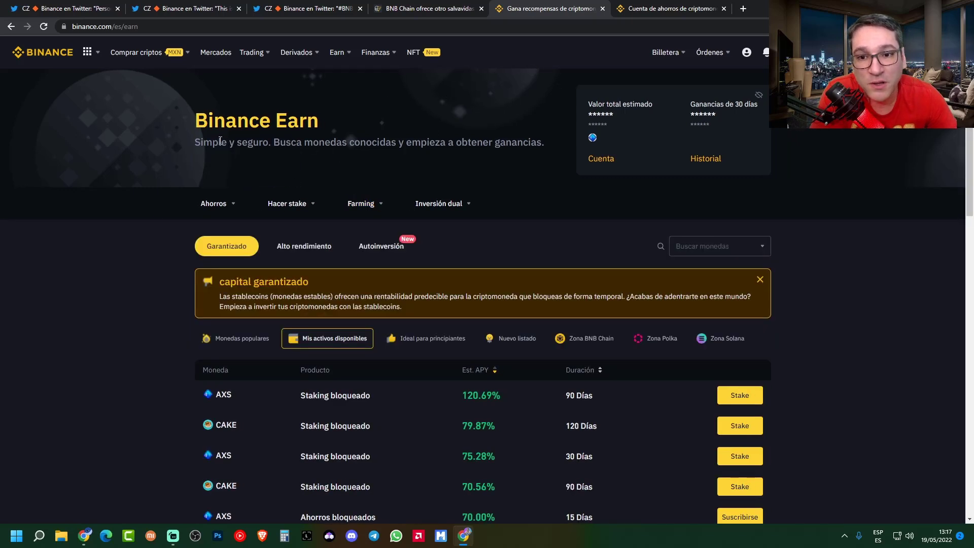
# Step: Open the Ahorros product from Binance Earn and bring up its flexible savings list
pyautogui.moveTo(213, 203)
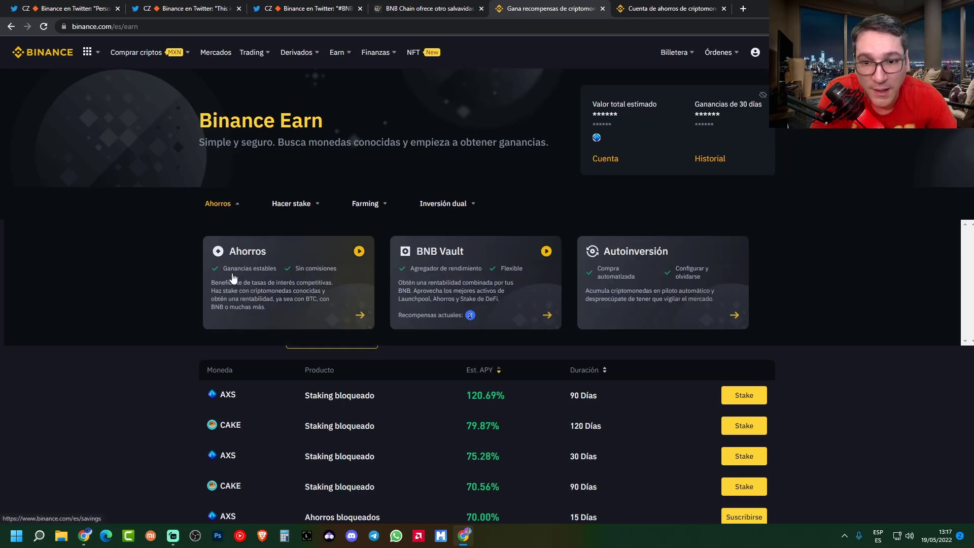
pyautogui.click(274, 291)
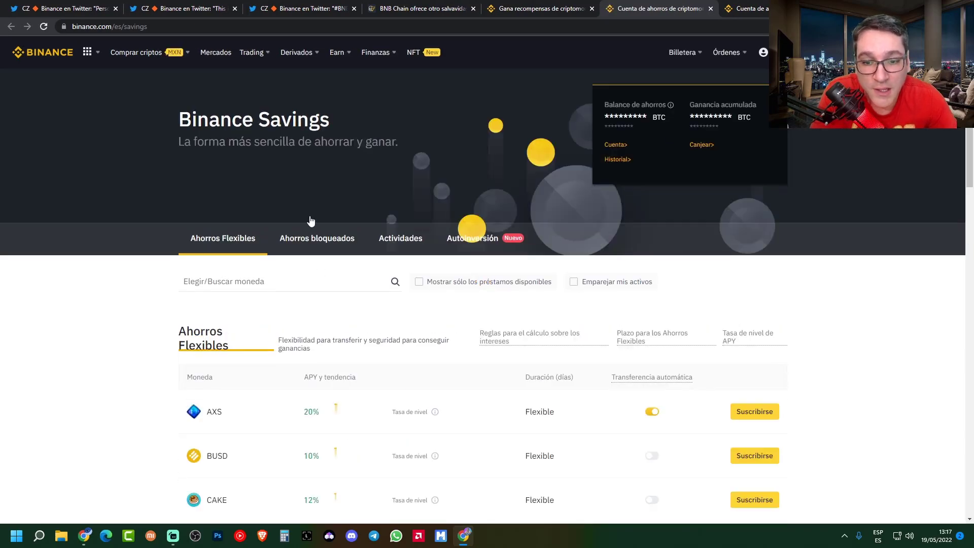
pyautogui.click(191, 225)
pyautogui.scroll(-1, 120, 309)
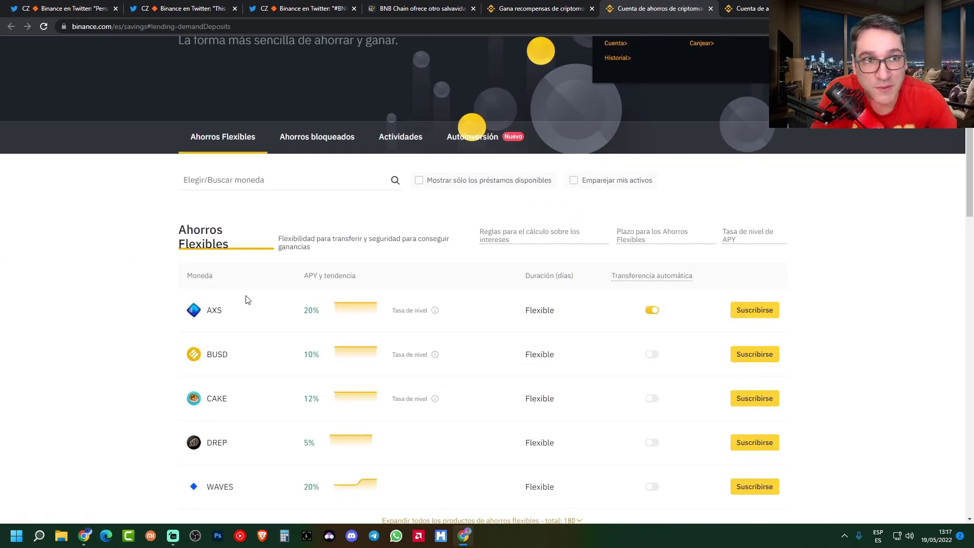
pyautogui.scroll(-1, 160, 293)
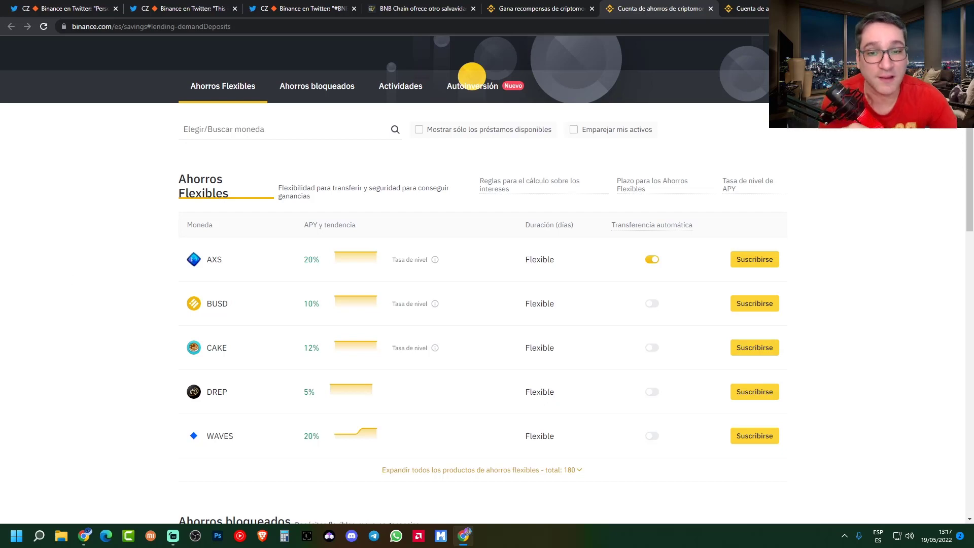
# Step: Examine the BUSD entry and its APY in the flexible savings list
pyautogui.moveTo(305, 305); pyautogui.dragTo(318, 305)
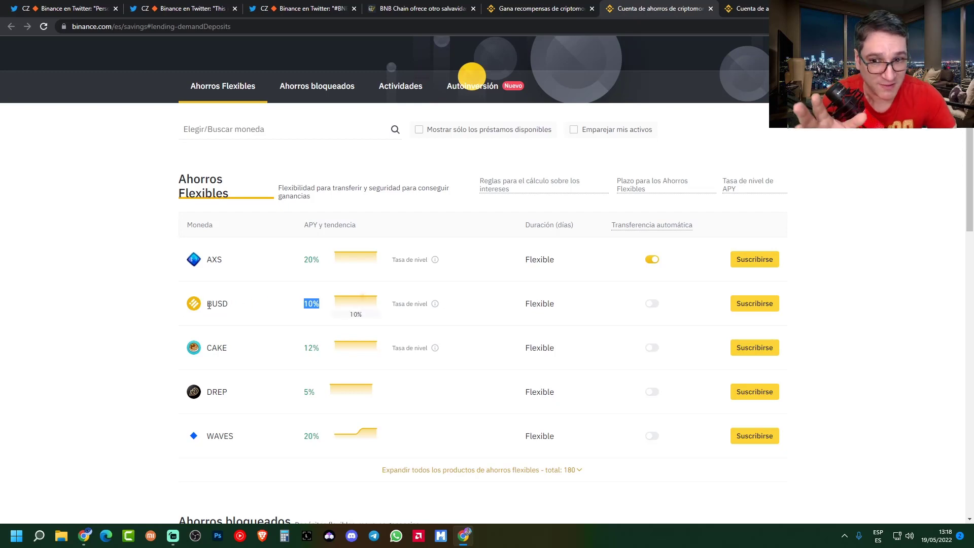
pyautogui.click(147, 307)
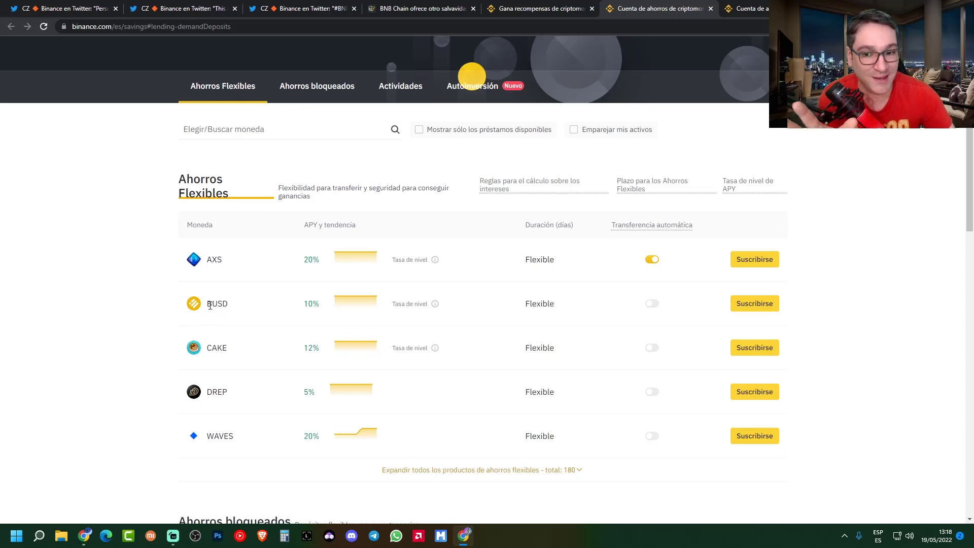
pyautogui.moveTo(209, 304); pyautogui.dragTo(231, 310)
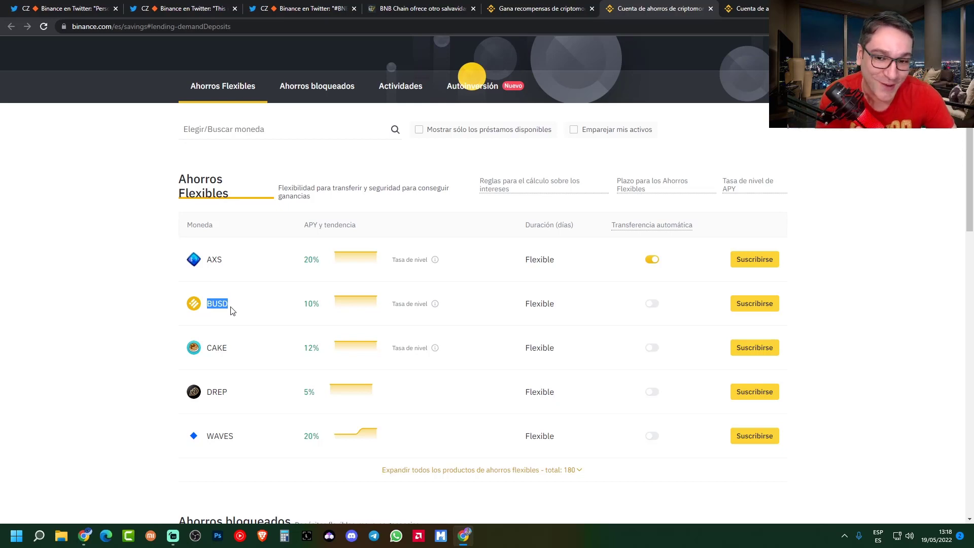
pyautogui.click(226, 307)
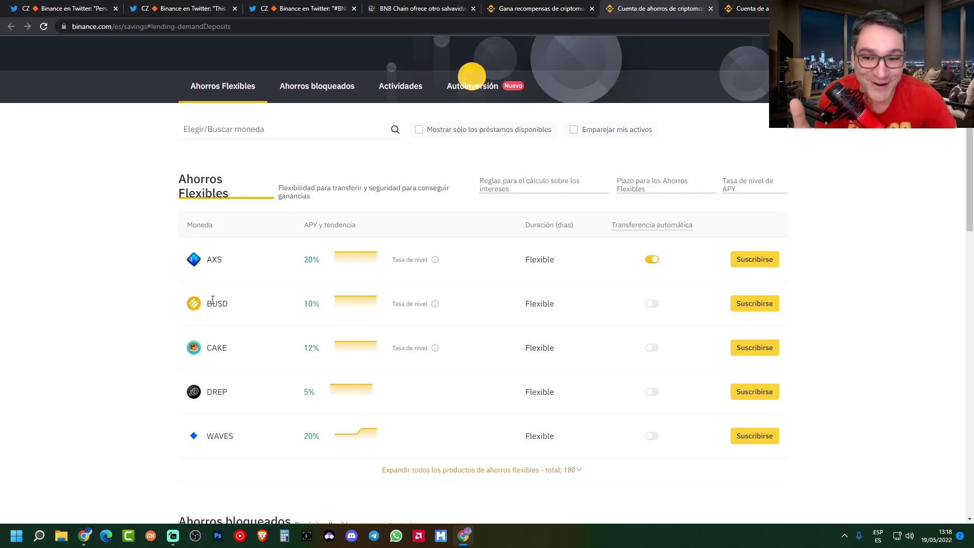
pyautogui.moveTo(207, 303); pyautogui.dragTo(239, 311)
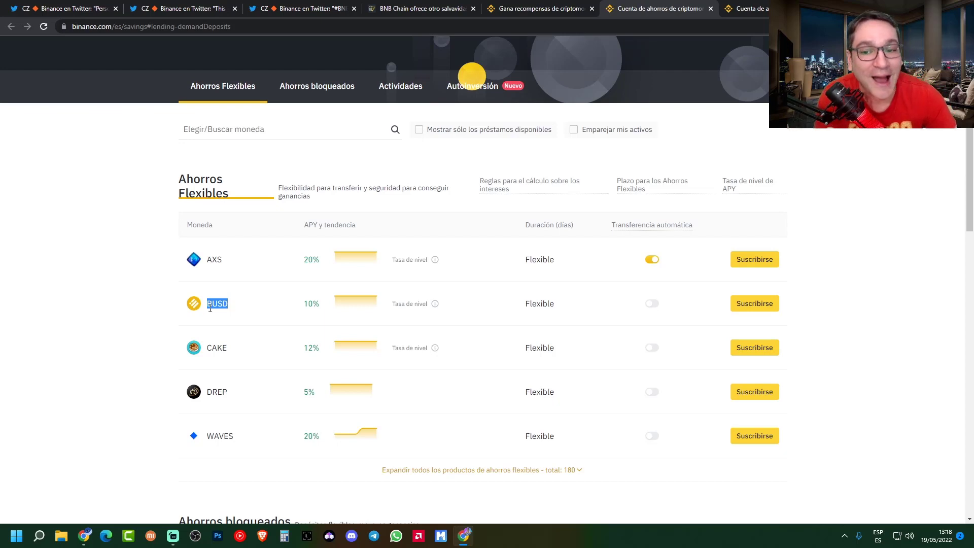
pyautogui.click(216, 310)
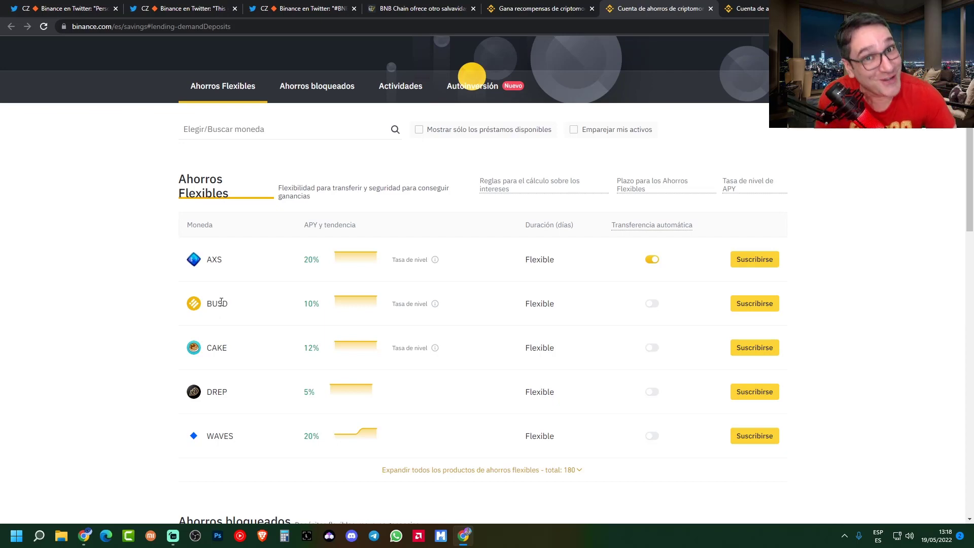
pyautogui.moveTo(222, 302); pyautogui.dragTo(194, 303)
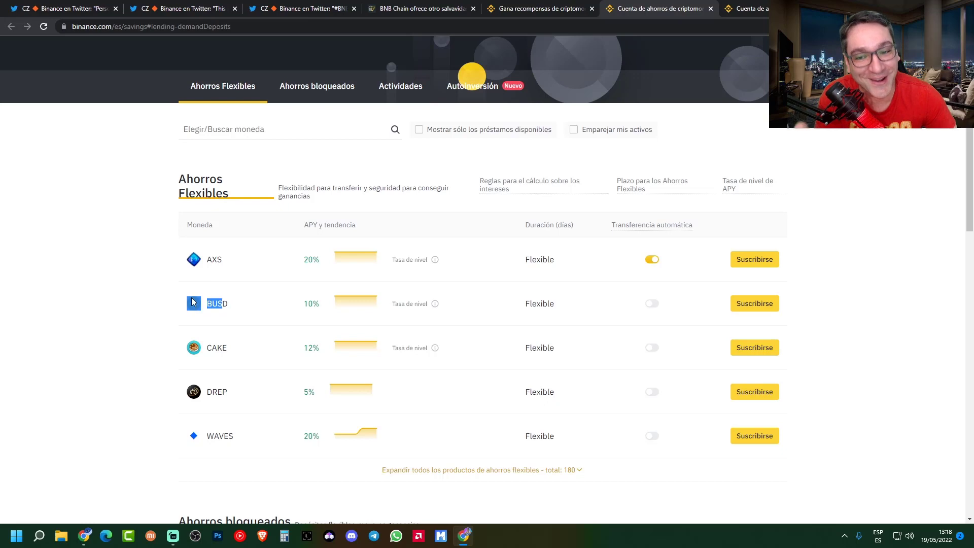
pyautogui.click(246, 303)
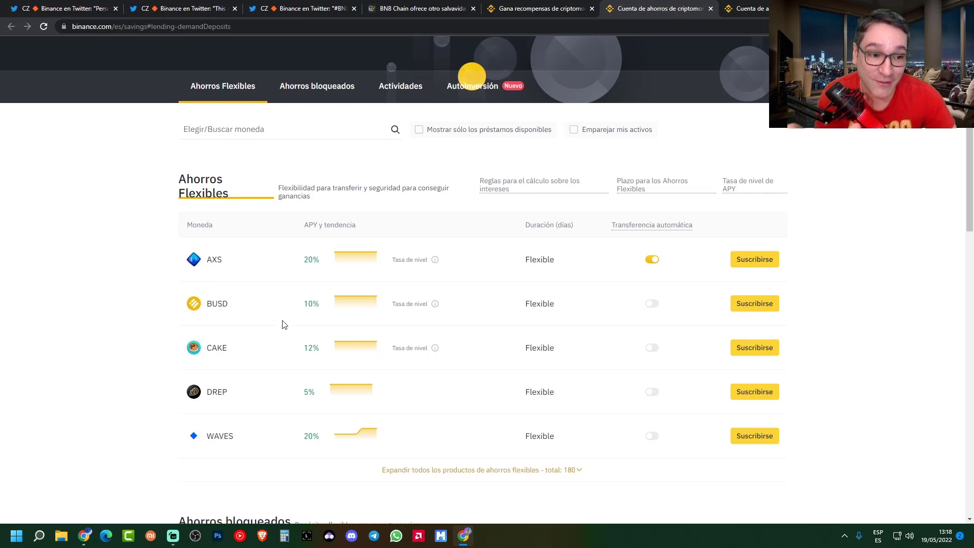
# Step: Subscribe 100 BUSD to flexible savings, accepting the Binance Savings service agreement and confirming the subscription
pyautogui.click(747, 307)
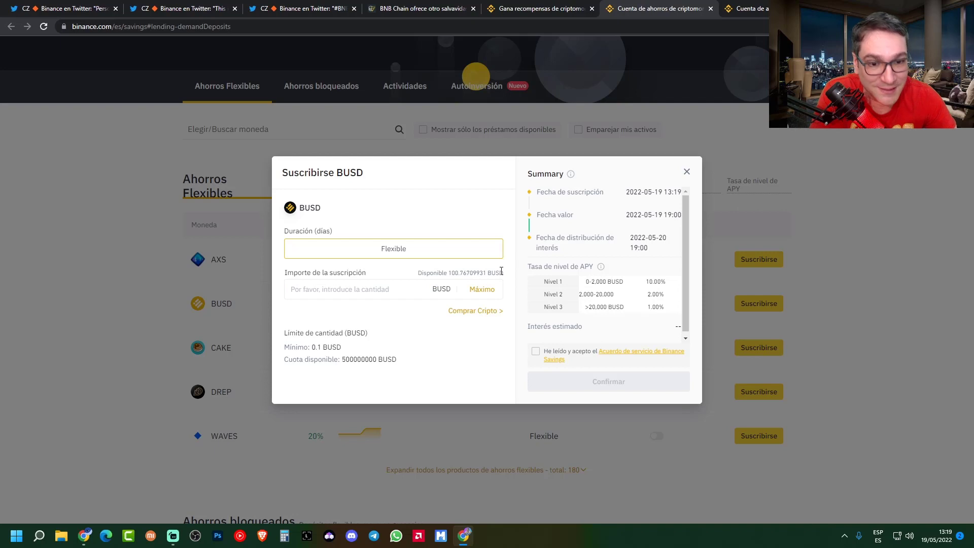
pyautogui.click(395, 290)
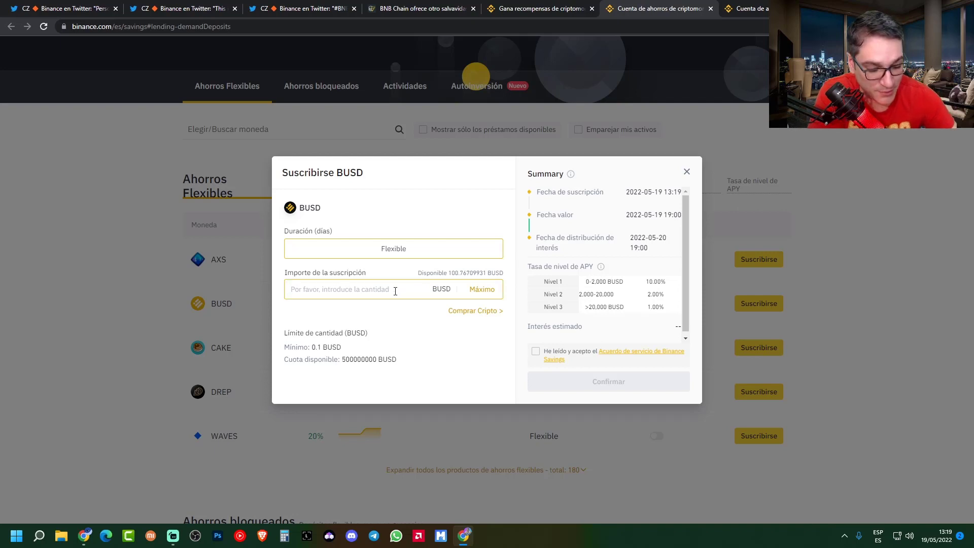
pyautogui.write('100')
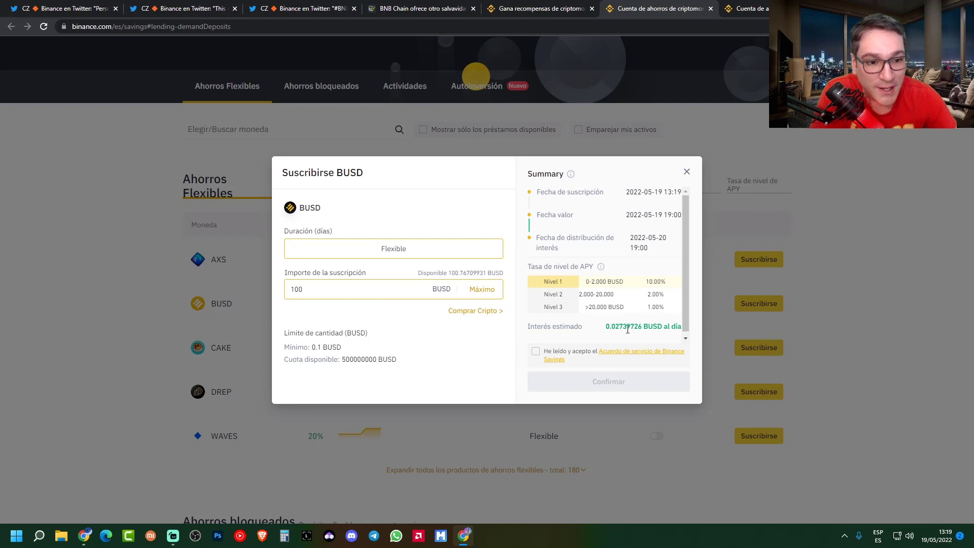
pyautogui.moveTo(614, 329); pyautogui.dragTo(621, 329)
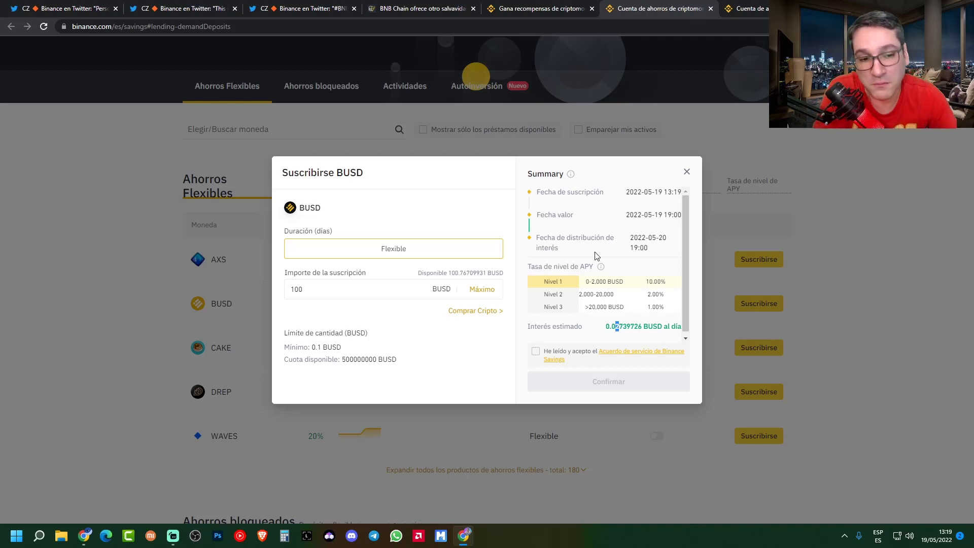
pyautogui.click(535, 353)
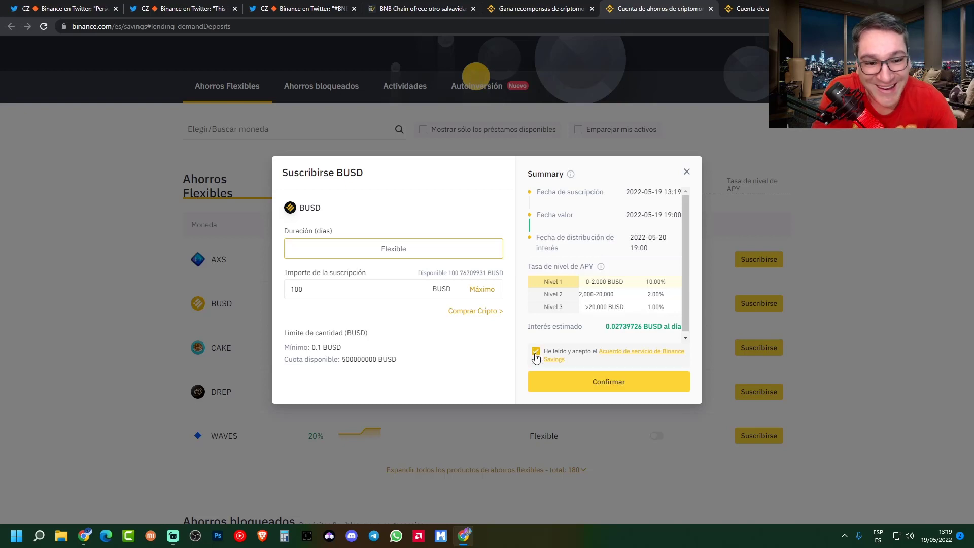
pyautogui.click(603, 389)
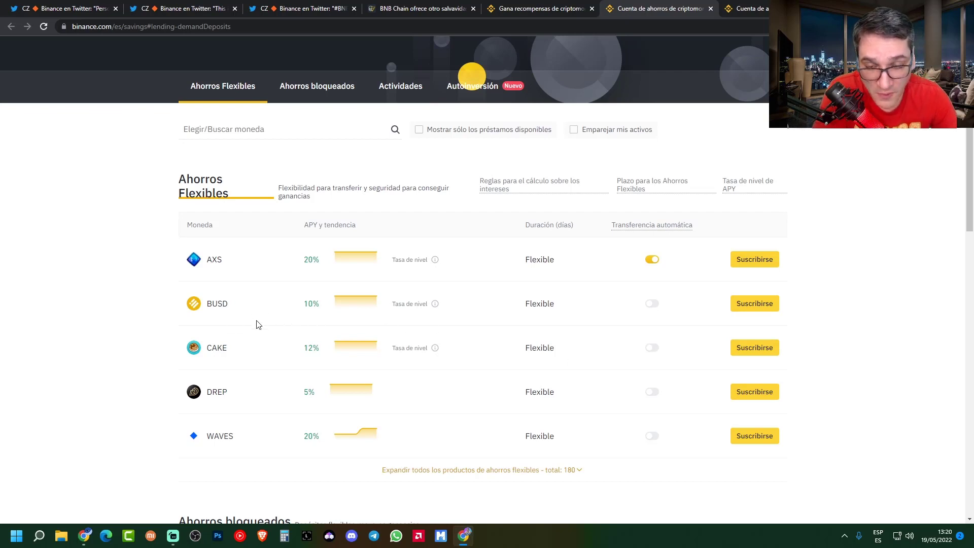
# Step: Close the current savings page and return to the Binance Earn overview
pyautogui.moveTo(336, 305)
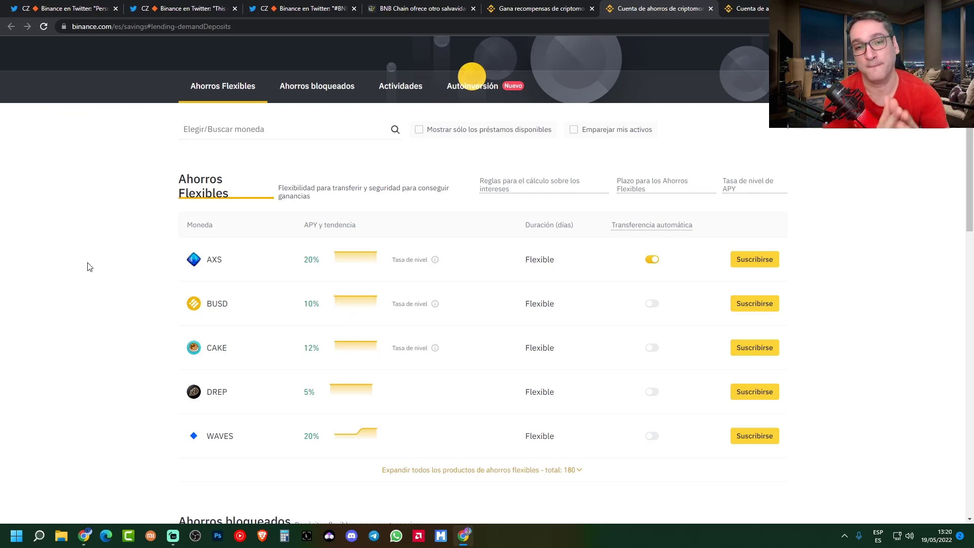
pyautogui.hotkey('ctrl', 'w')
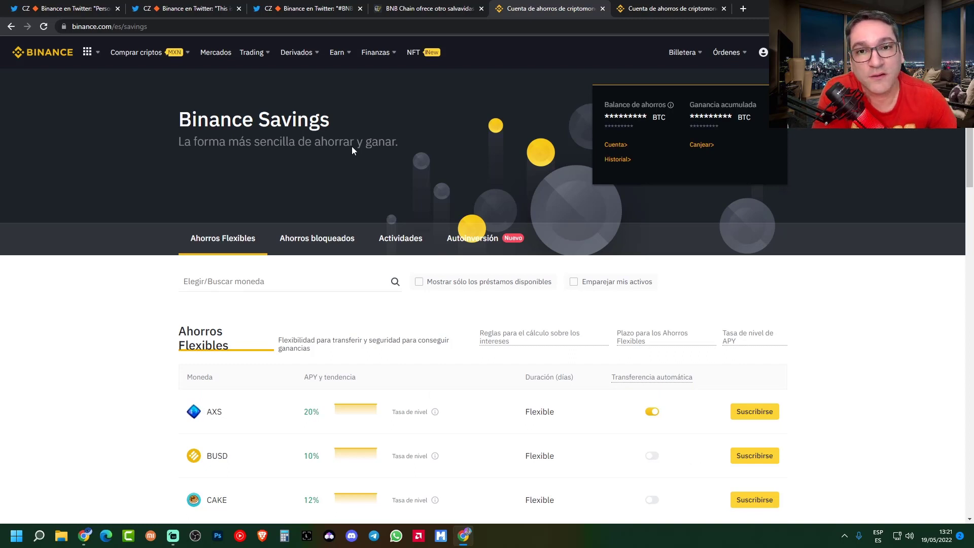
pyautogui.moveTo(337, 56)
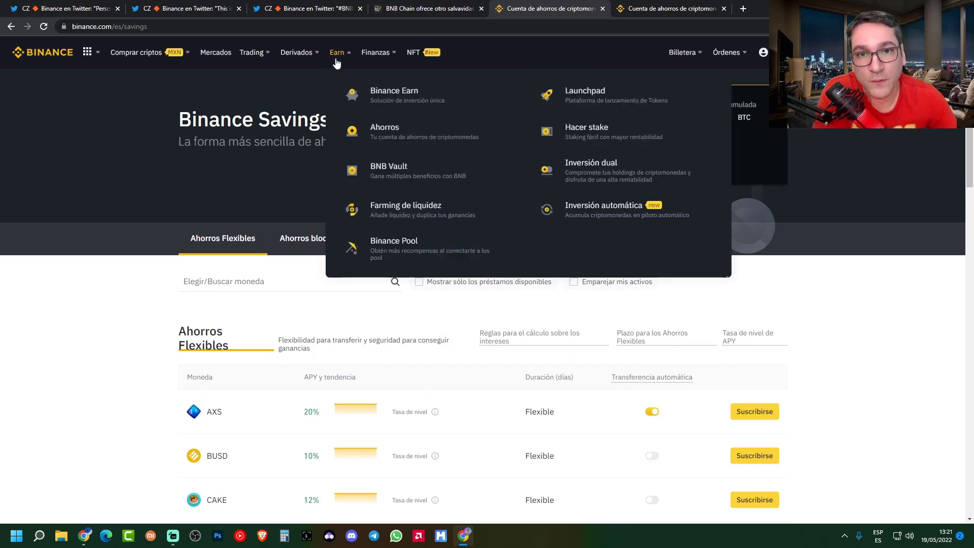
pyautogui.click(385, 94)
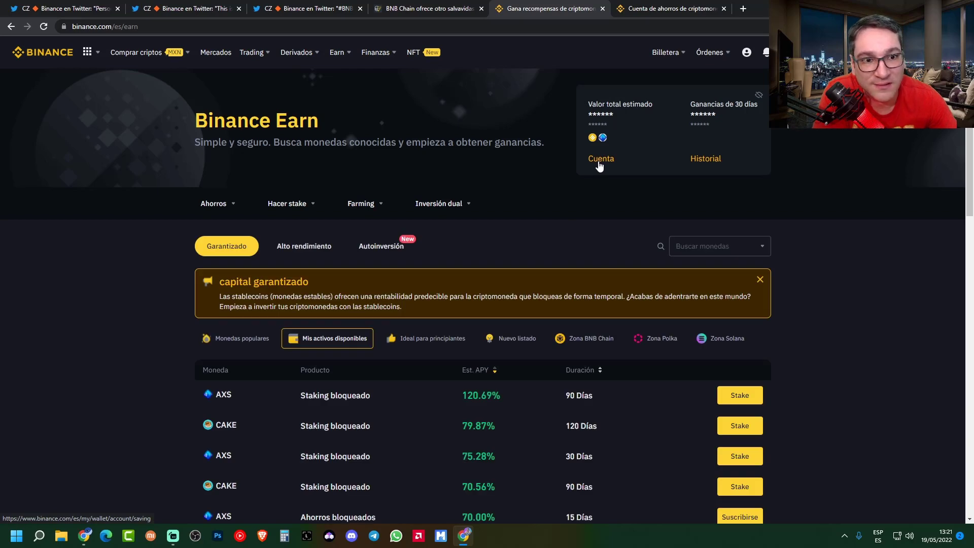
# Step: Open the Earn account and enable automatic transfer for the BUSD flexible savings
pyautogui.click(599, 160)
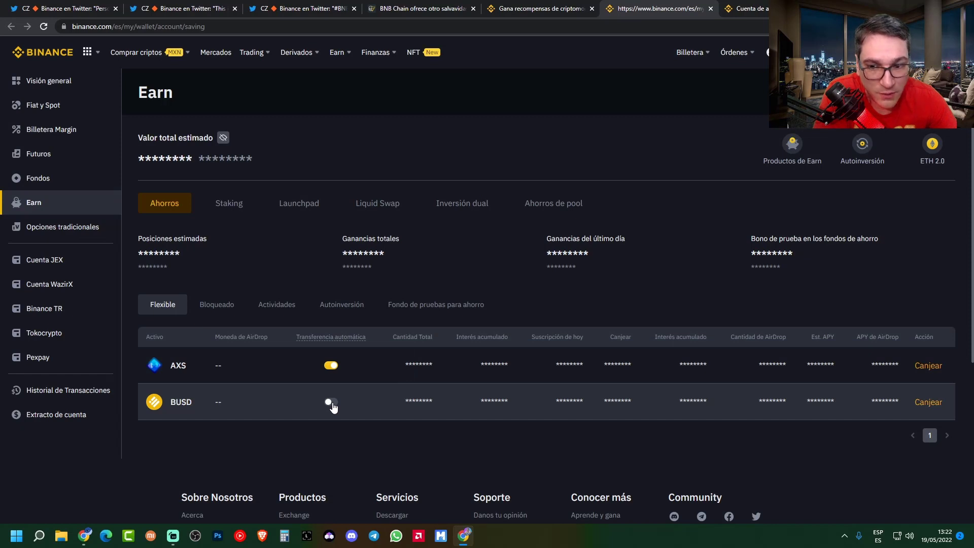
pyautogui.click(331, 402)
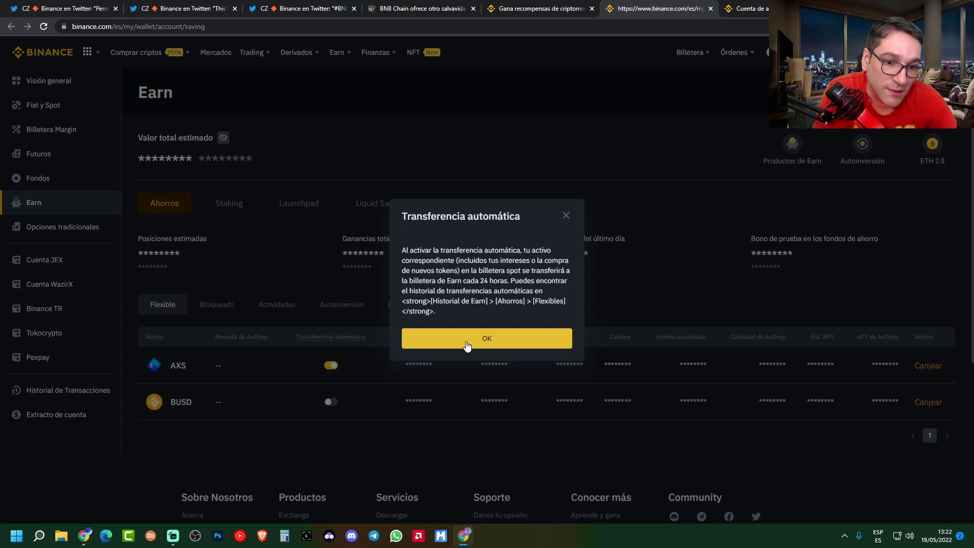
pyautogui.click(497, 340)
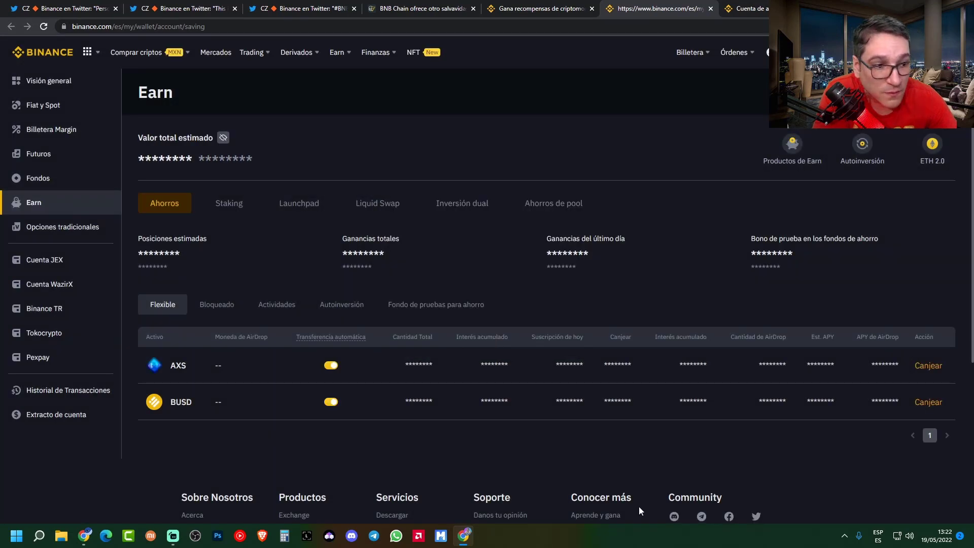
# Step: Fill in a quick redemption of 100 BUSD with the service agreement accepted, and close the form without confirming
pyautogui.click(934, 405)
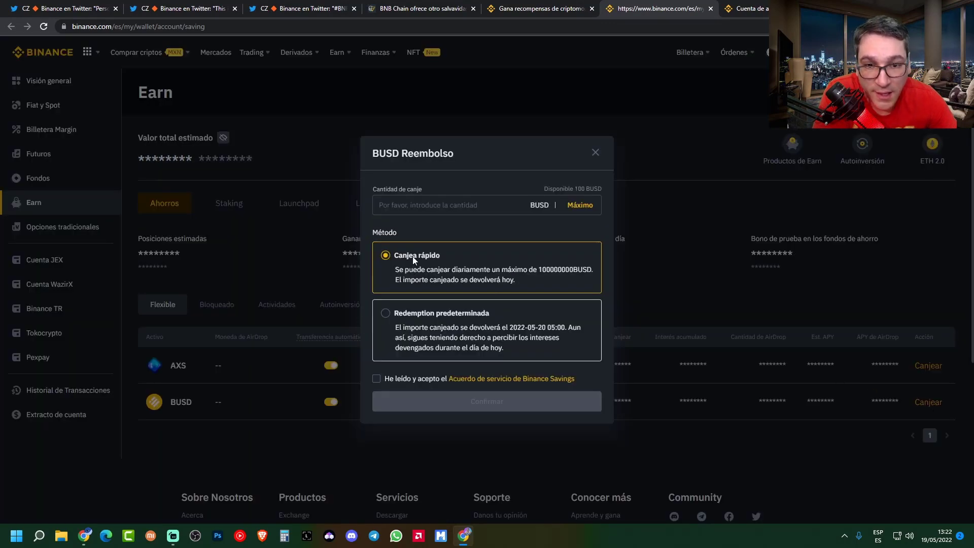
pyautogui.click(377, 379)
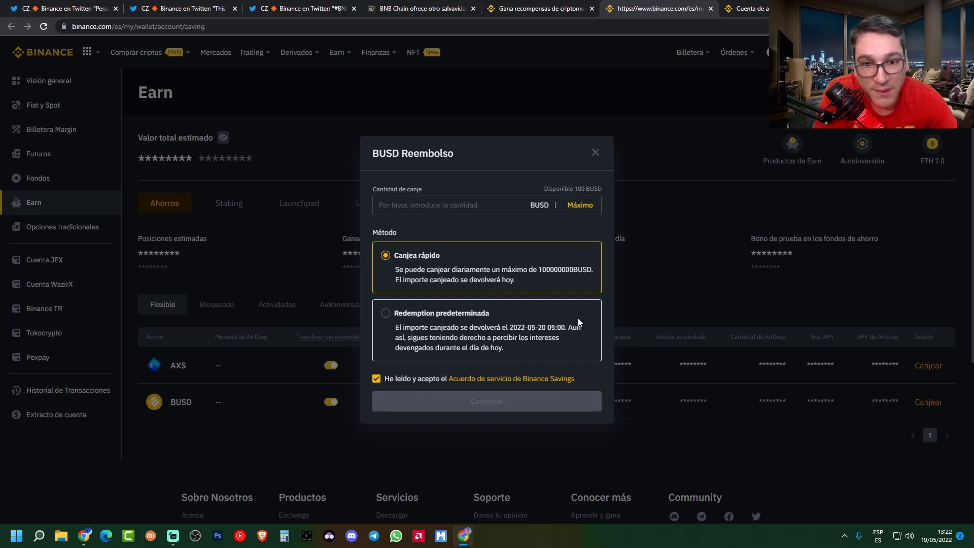
pyautogui.click(414, 200)
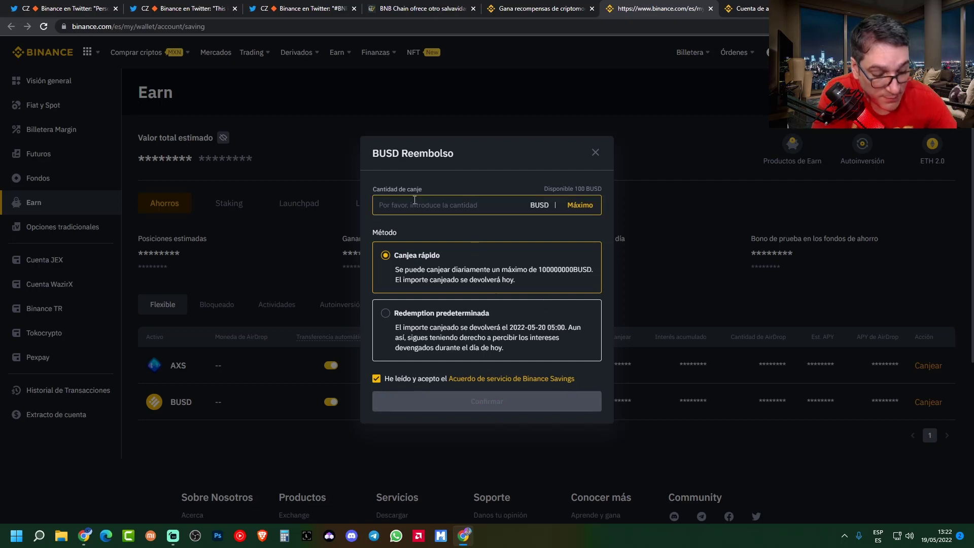
pyautogui.write('100')
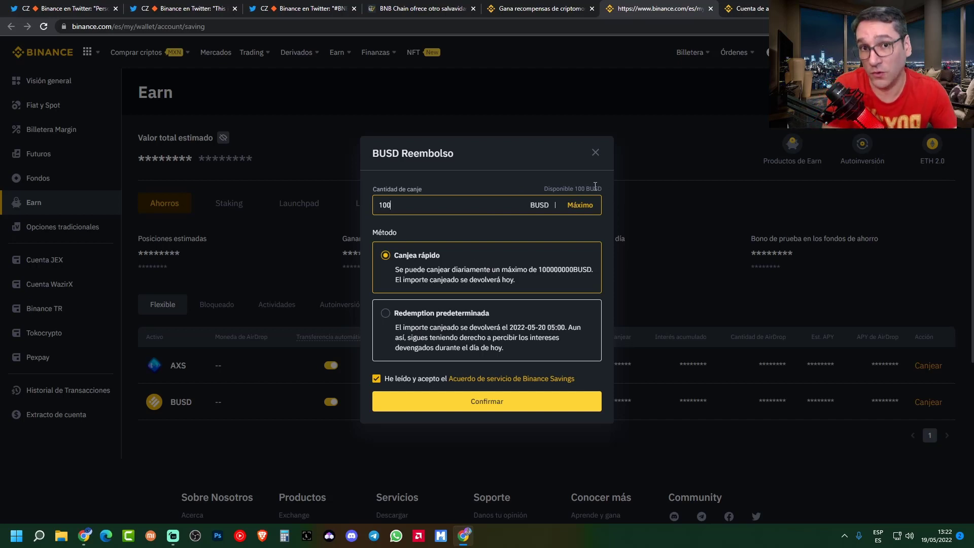
pyautogui.click(597, 152)
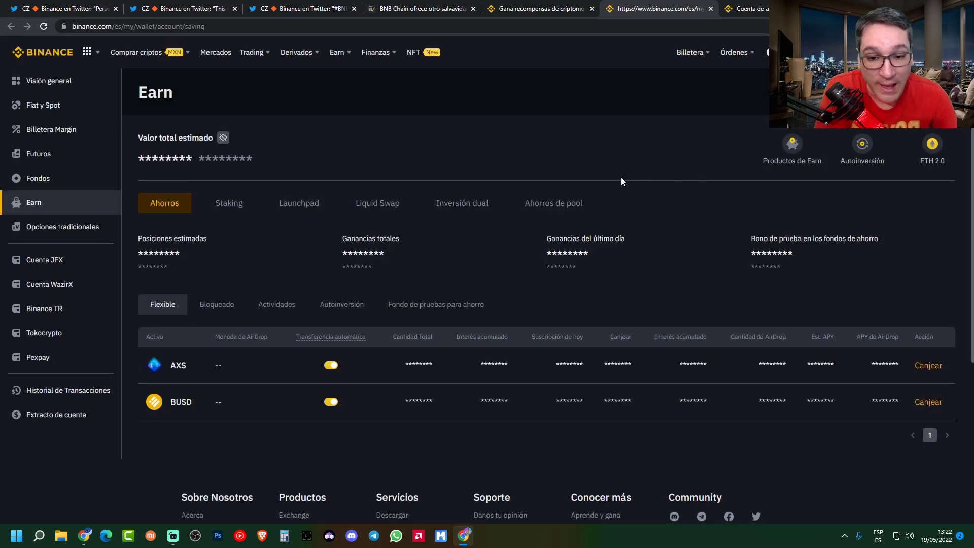